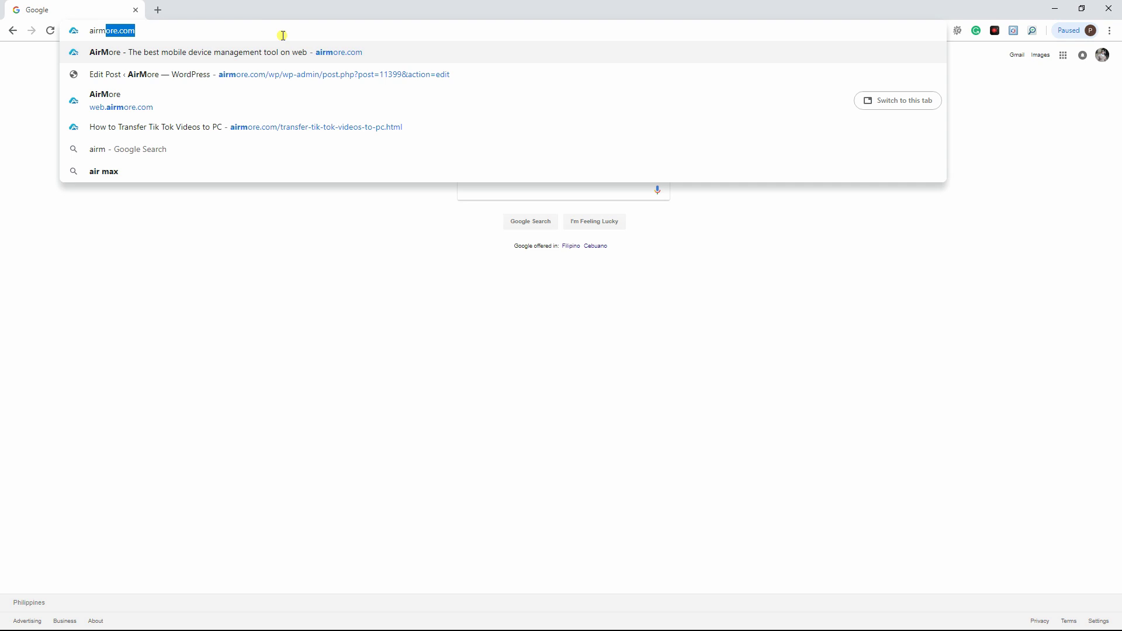
text(ore.com)
Step: Go to the airmore.com website from the address bar
key(Return)
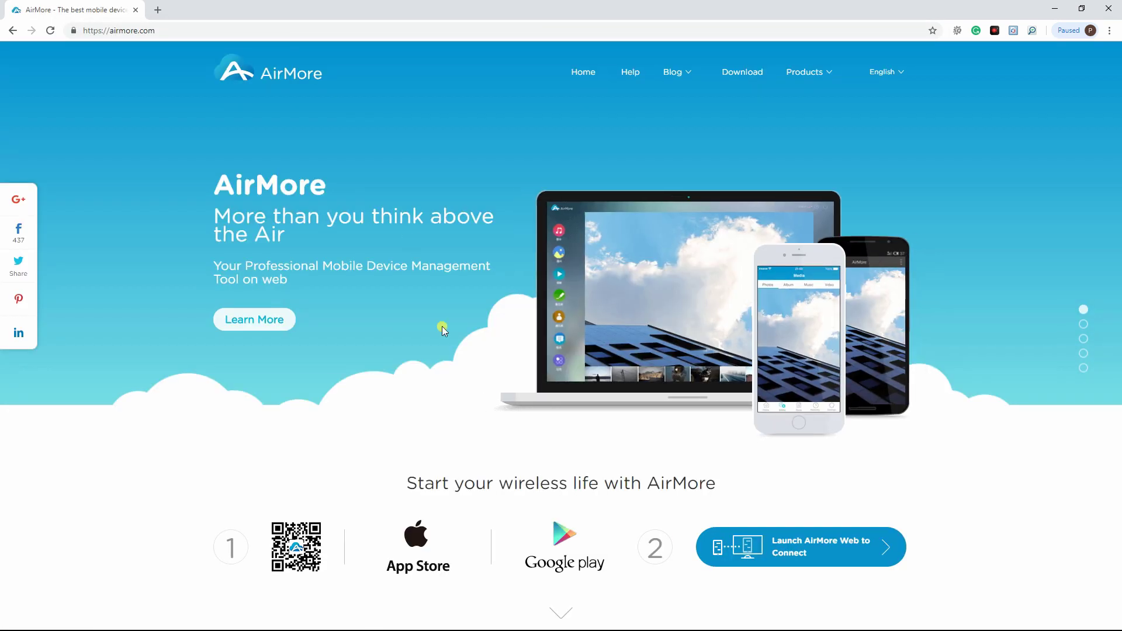
Step: Launch the AirMore Web connection page with its QR code login panel
click(809, 544)
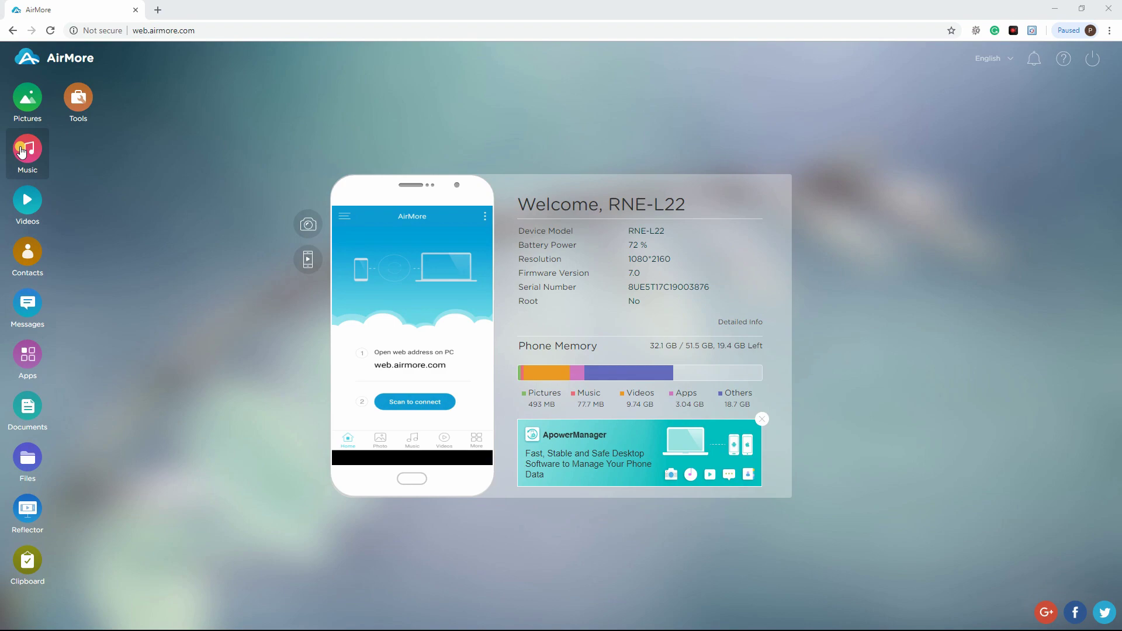
Step: Export the three FLAC songs in the phone's Music library to the computer as a zip
click(28, 151)
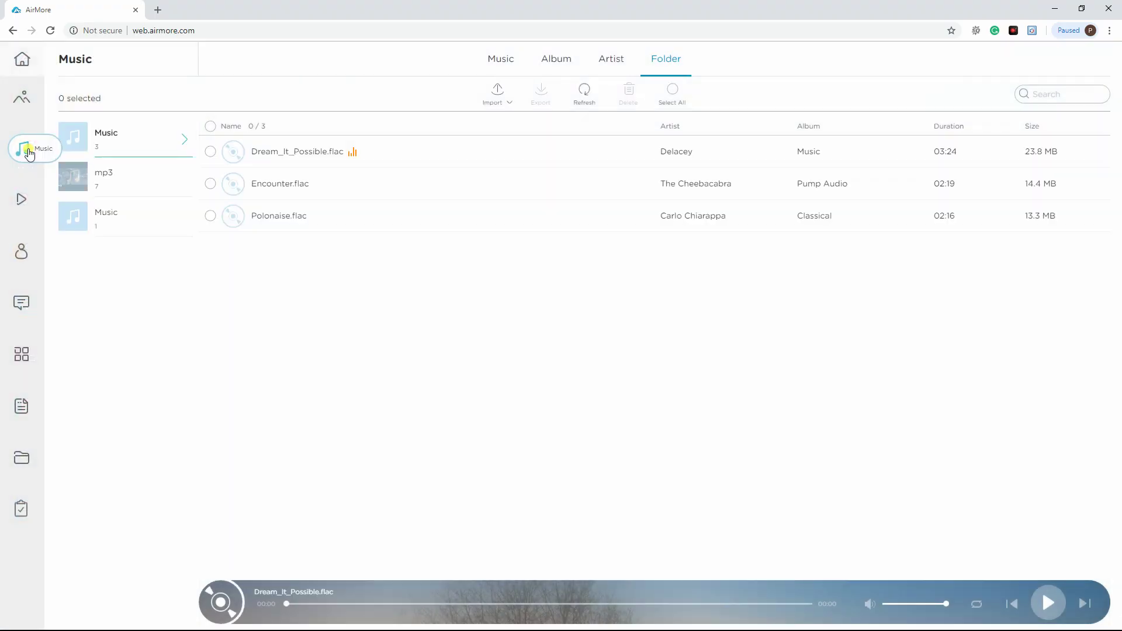
click(211, 216)
click(211, 184)
click(211, 152)
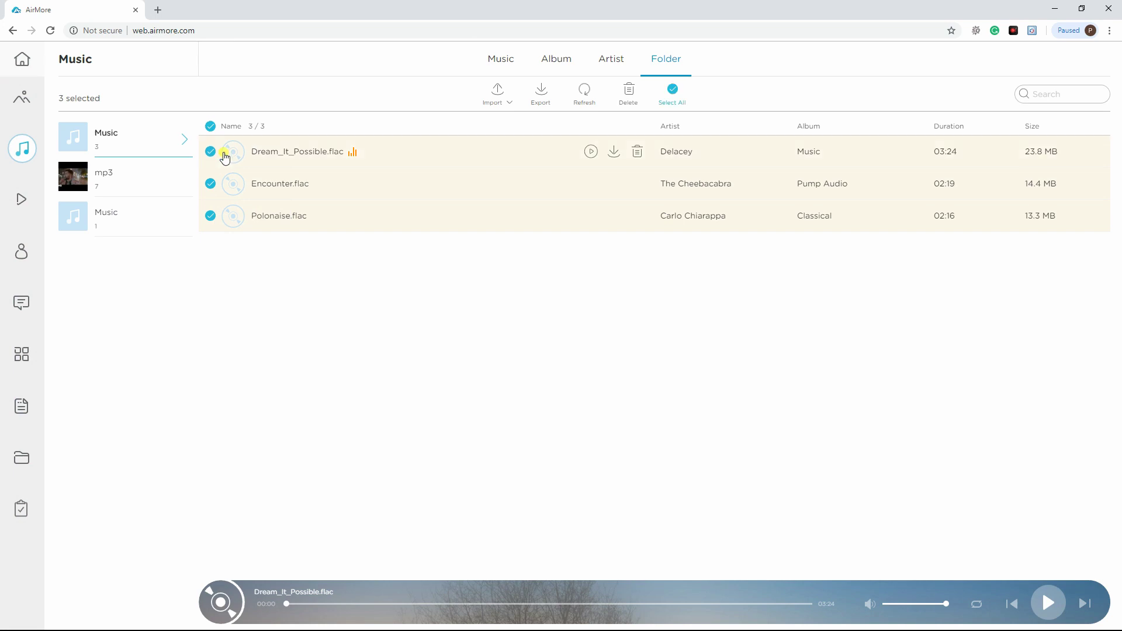
click(525, 109)
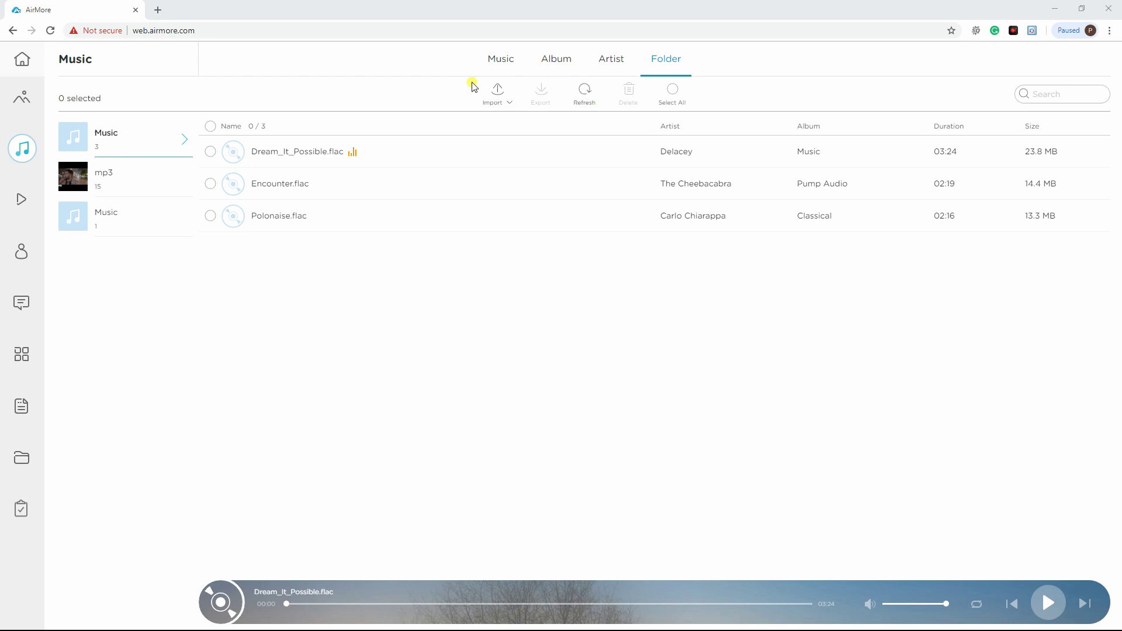
Step: Import the Ikson, MBB, Tobu and other computer song files into the mp3 folder
click(488, 99)
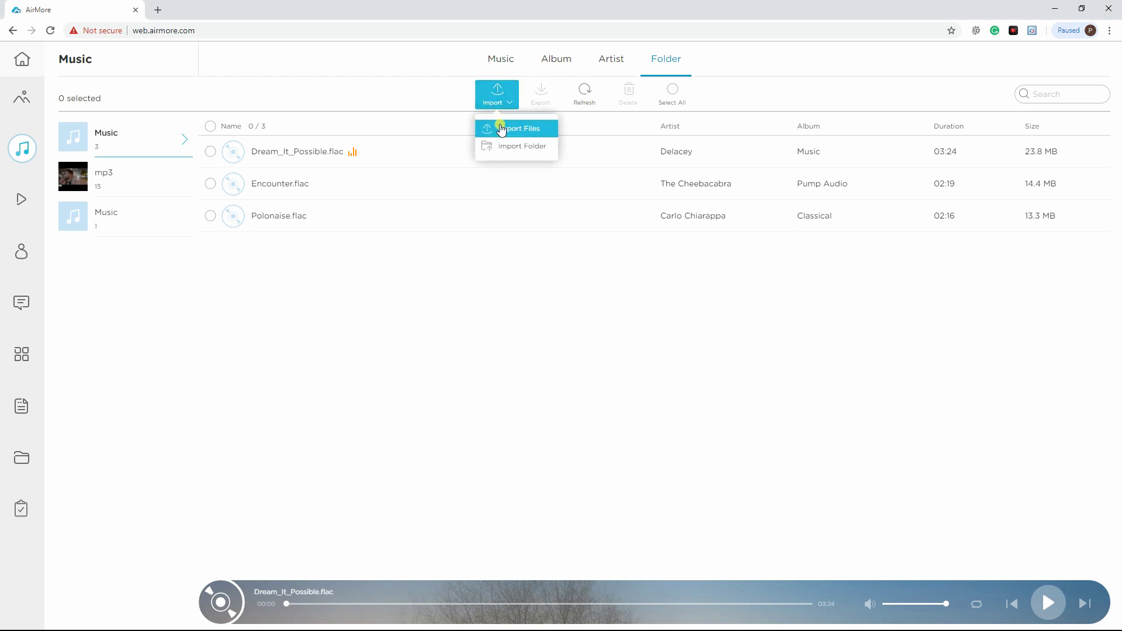
click(500, 127)
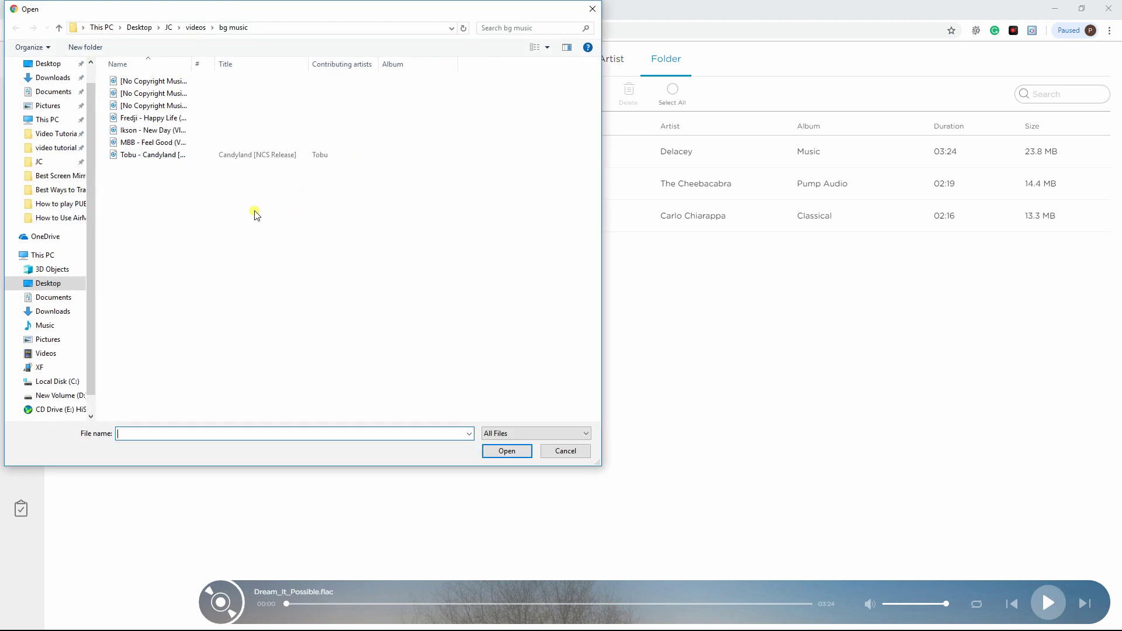
drag(189, 194, 161, 126)
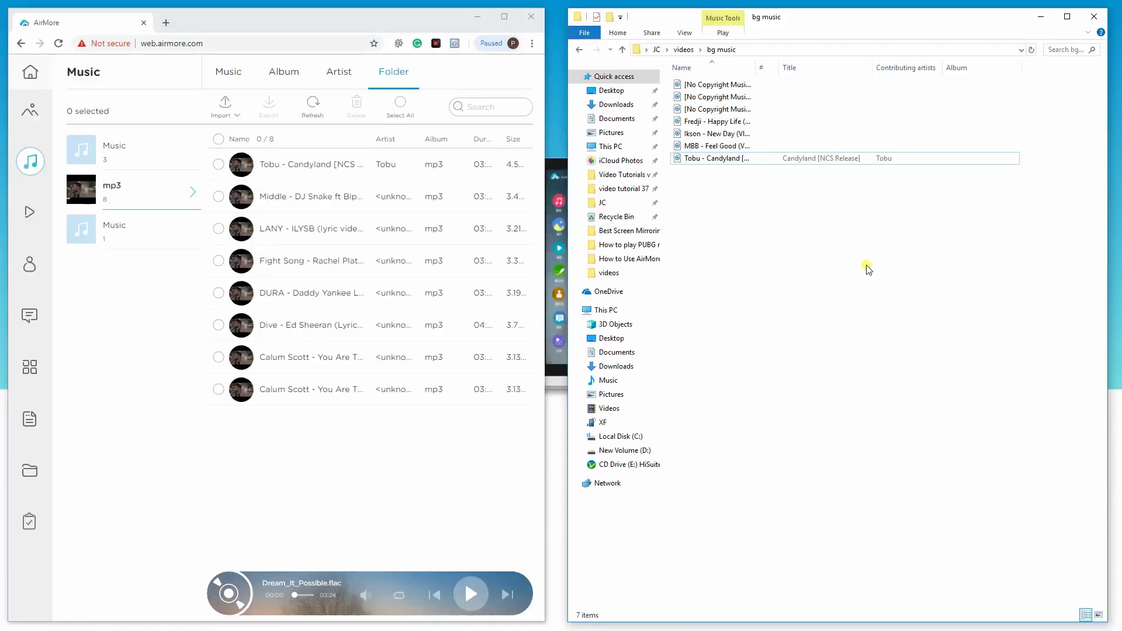
mouse_move(856, 253)
mouse_down()
mouse_move(714, 105)
mouse_move(300, 483)
mouse_up()
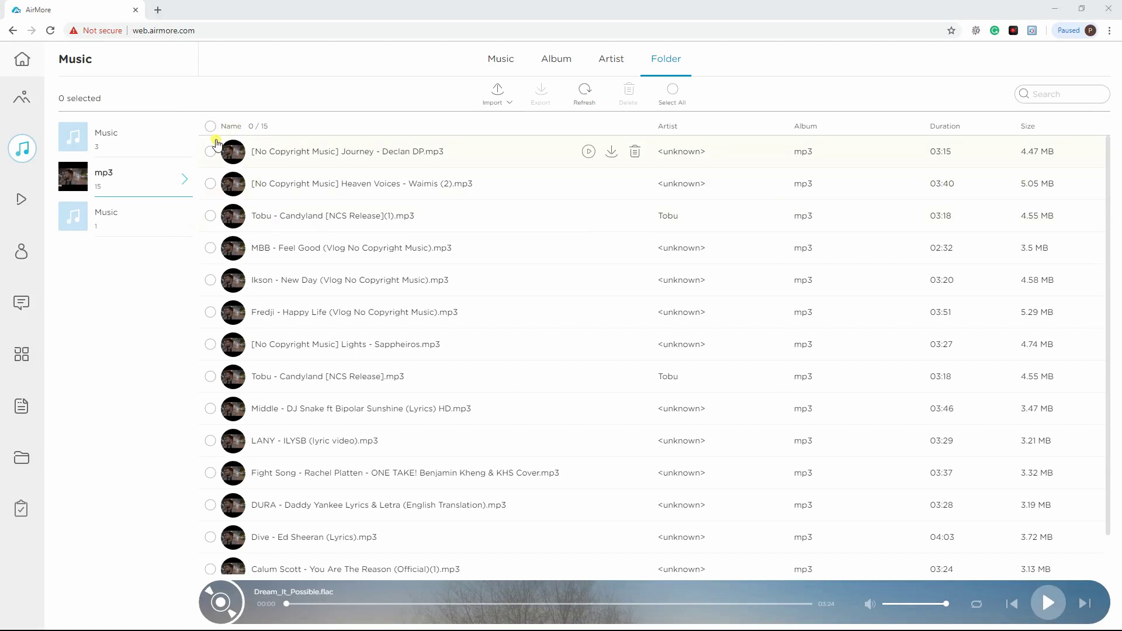
Step: Attempt to delete five selected songs and a single row's song, dismissing the confirmations so all 15 remain
click(211, 151)
click(211, 183)
click(211, 215)
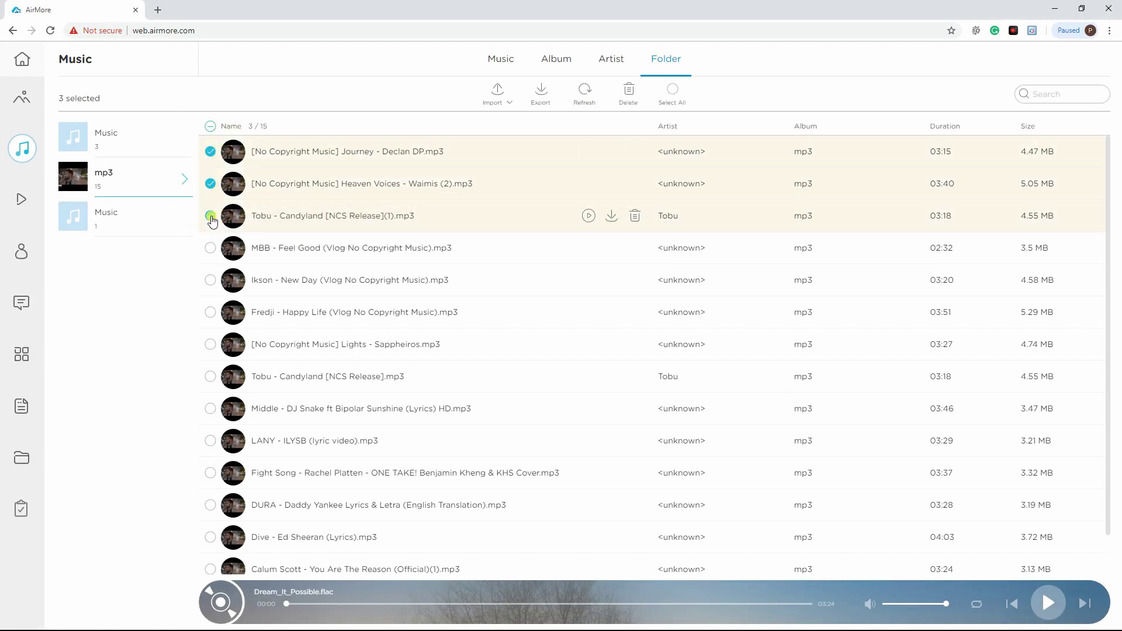
click(211, 247)
click(211, 279)
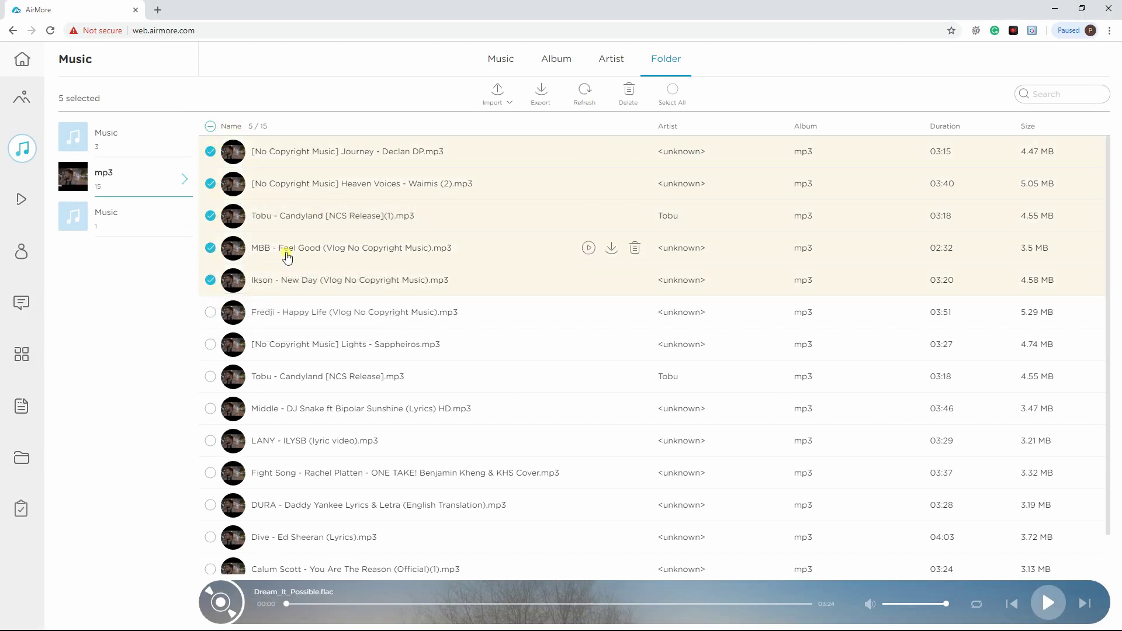
click(628, 97)
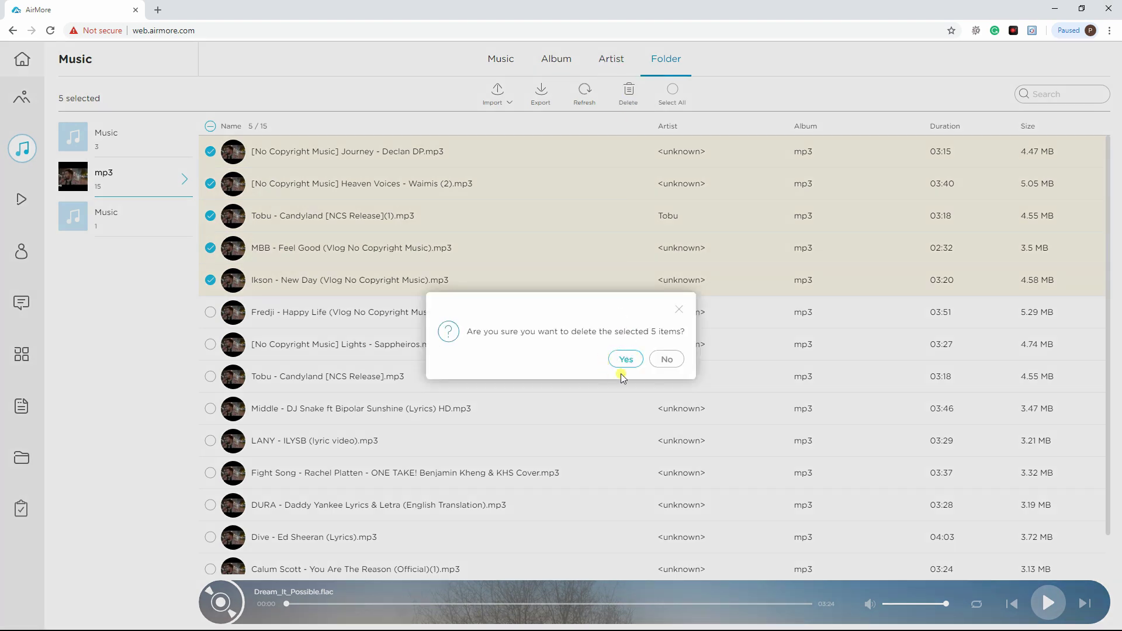
click(623, 359)
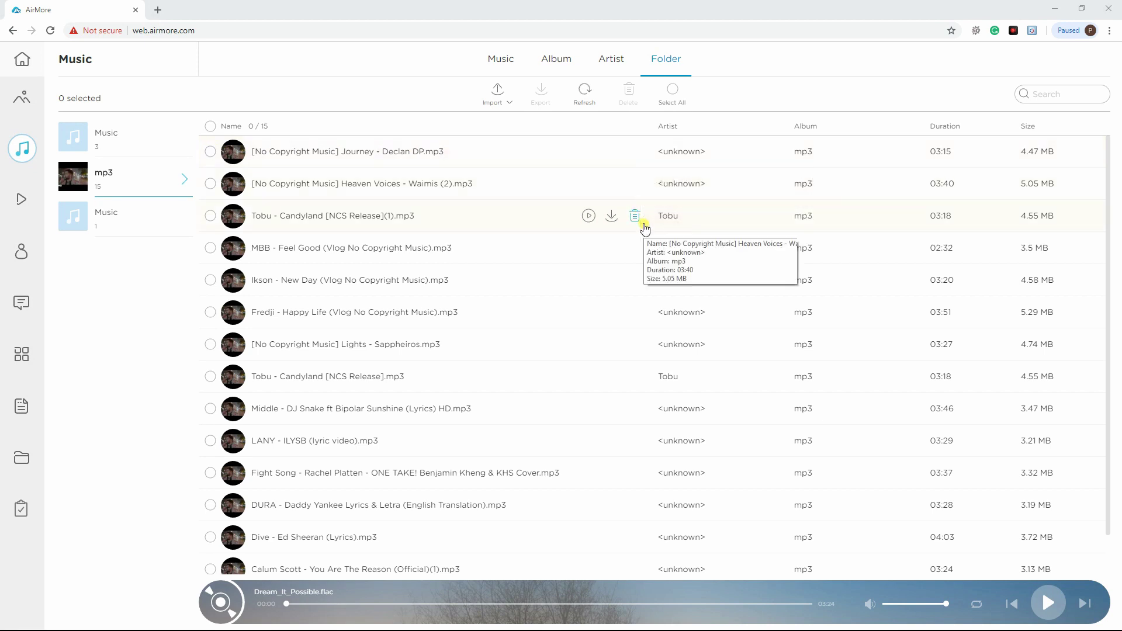
click(636, 248)
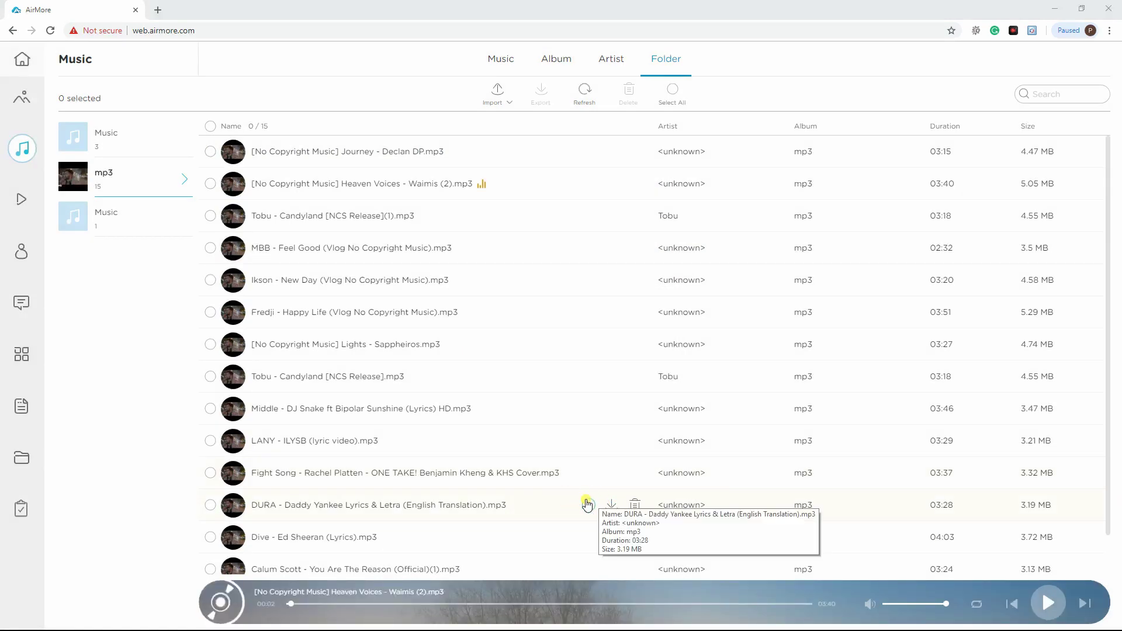
Step: Skip ahead to the DURA track, set repeat-all mode, seek to about 02:46 and raise volume near maximum
click(1015, 605)
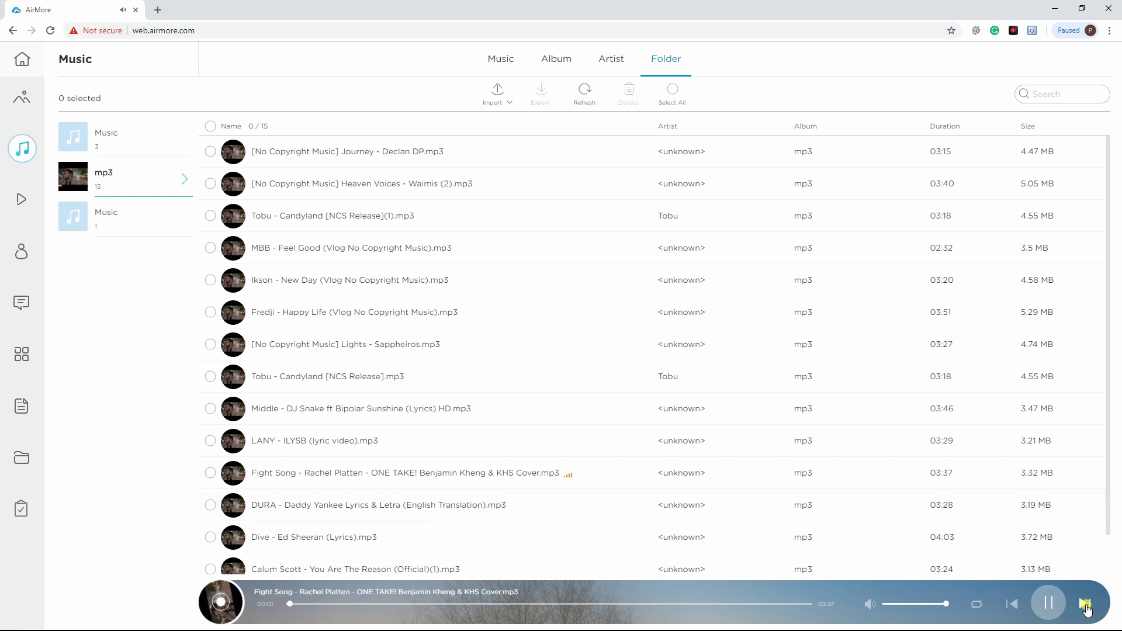
click(1086, 606)
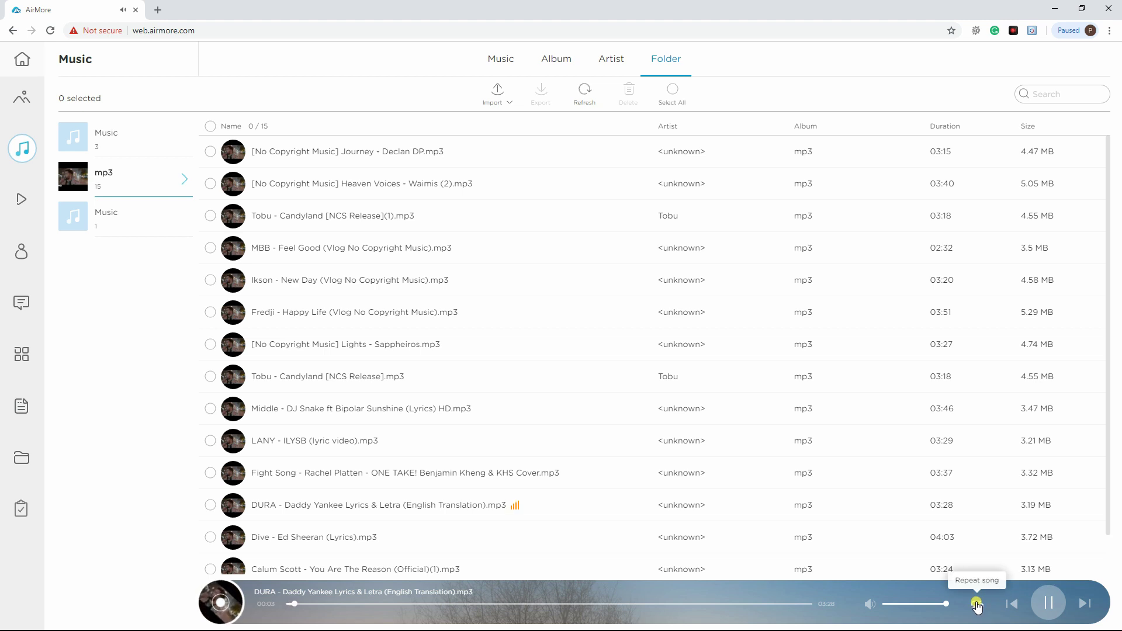
click(977, 605)
click(976, 604)
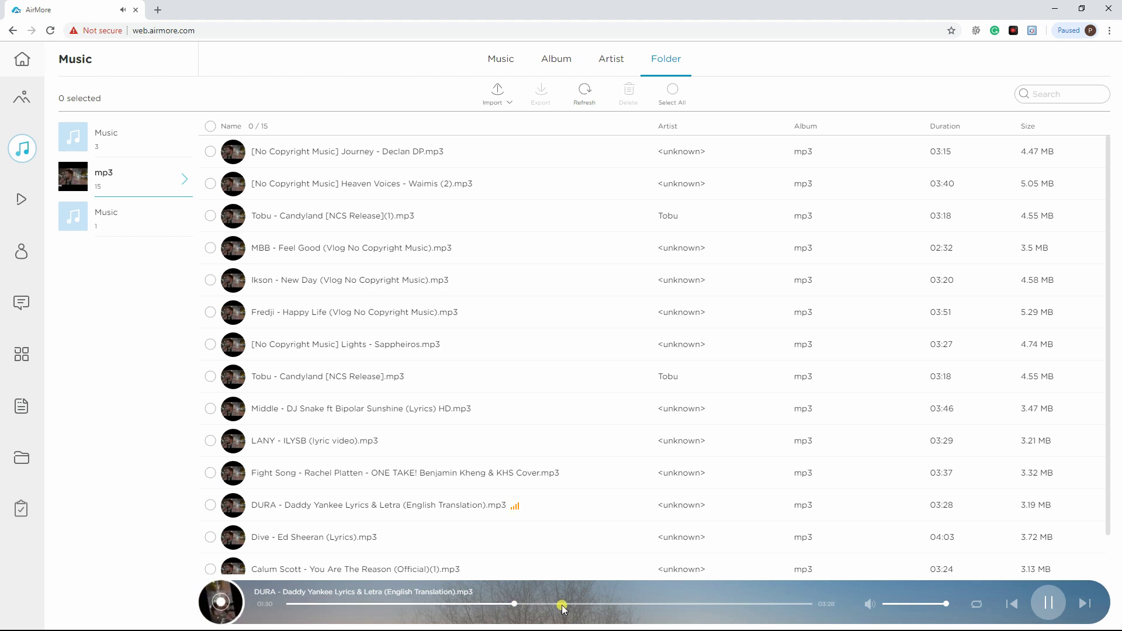
click(705, 605)
drag(879, 603, 934, 603)
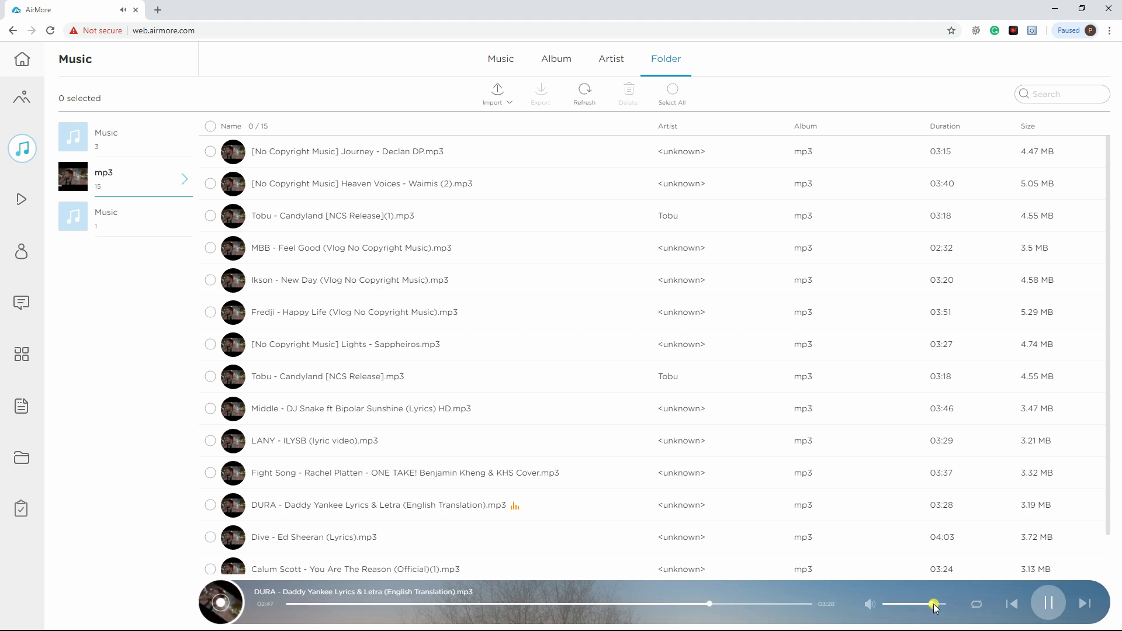
Step: Browse the library by artist, all music and album, then return to the folder view
click(611, 59)
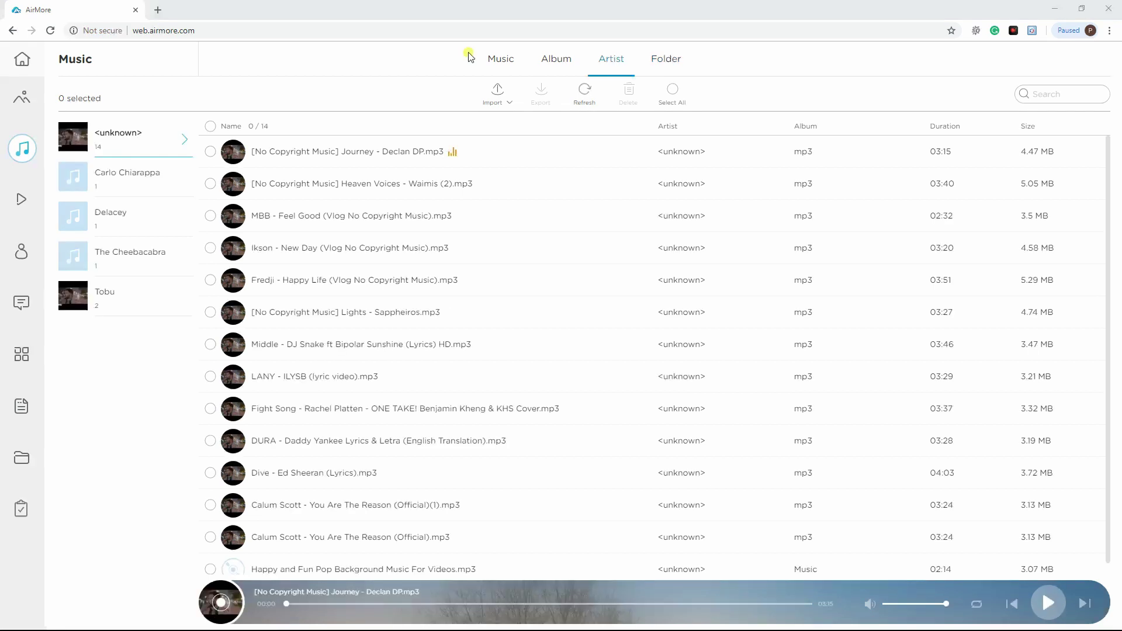
click(500, 60)
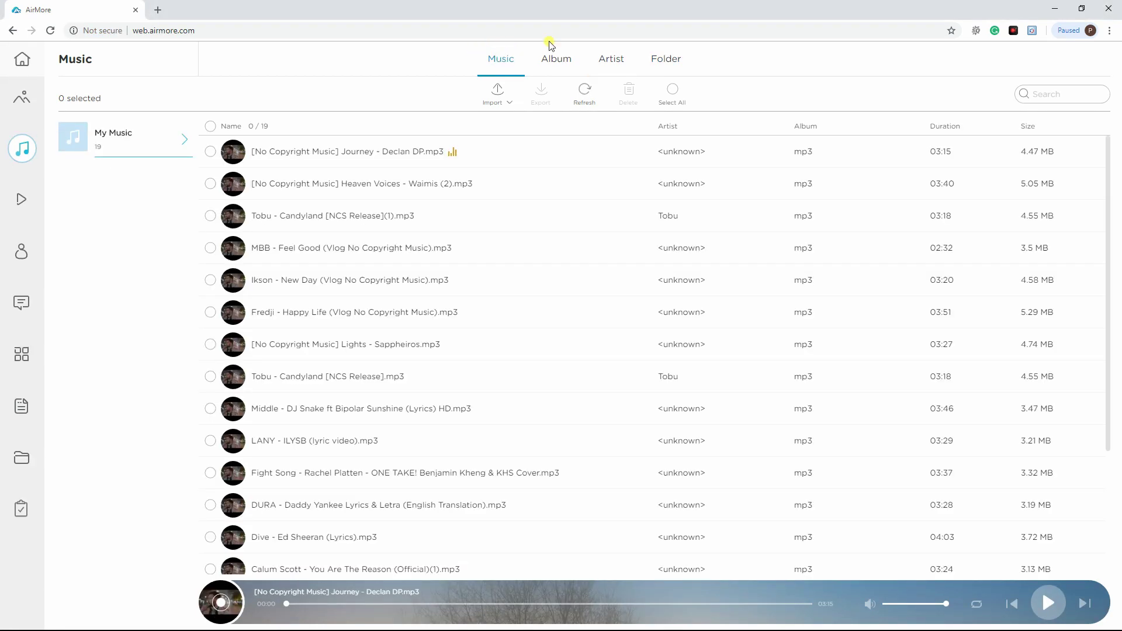
click(555, 60)
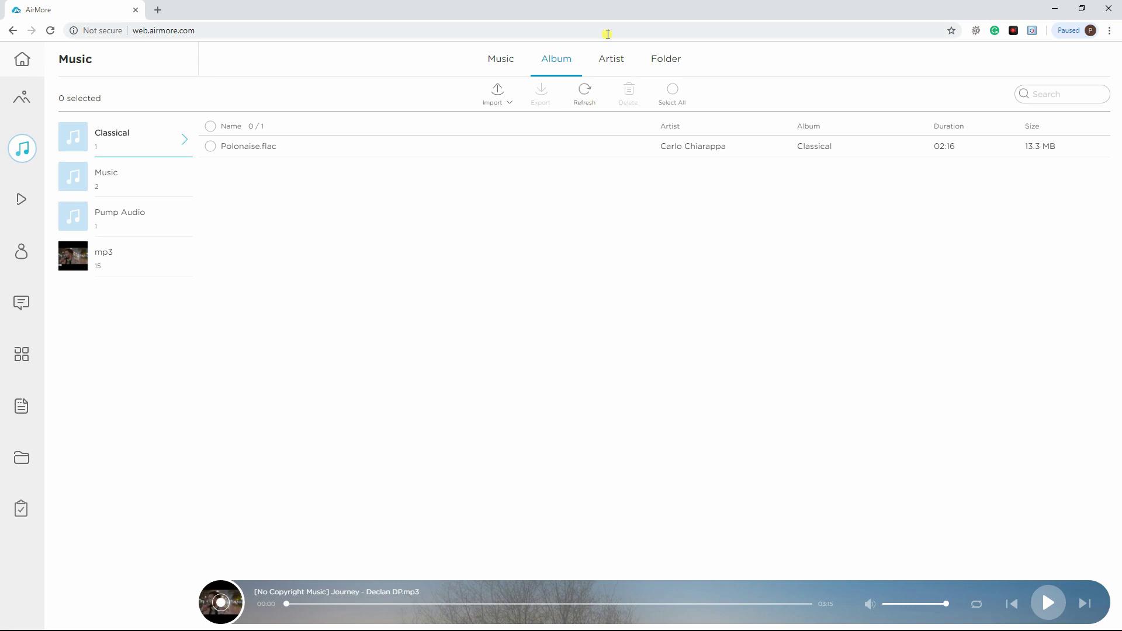
click(608, 61)
click(670, 57)
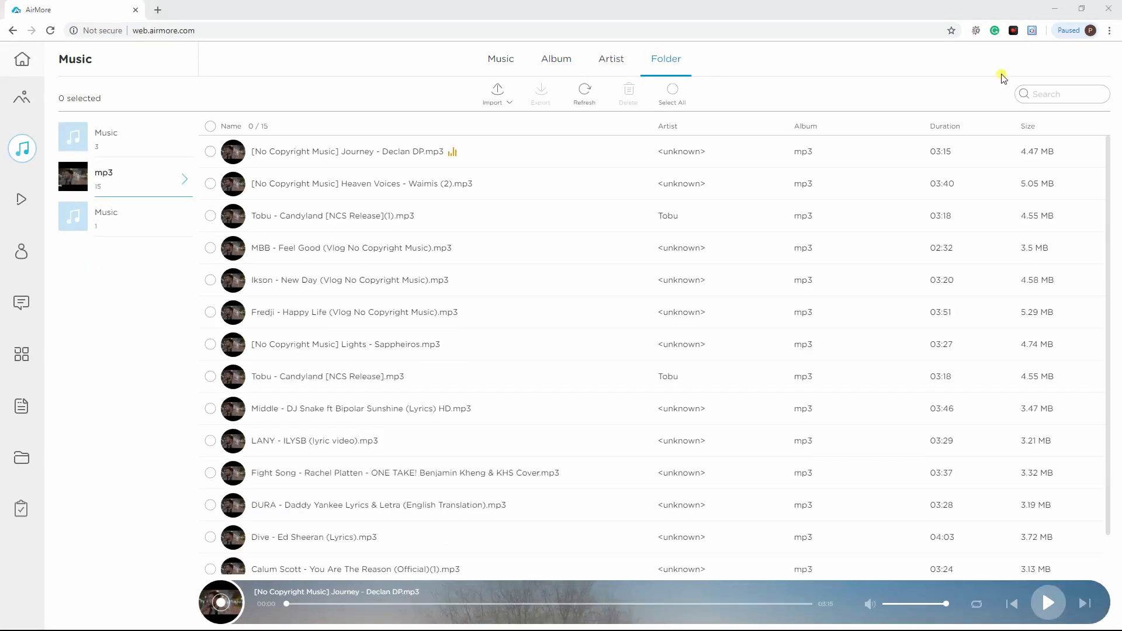
Step: Search the mp3 folder for "you are" to show the two Calum Scott tracks
click(1048, 96)
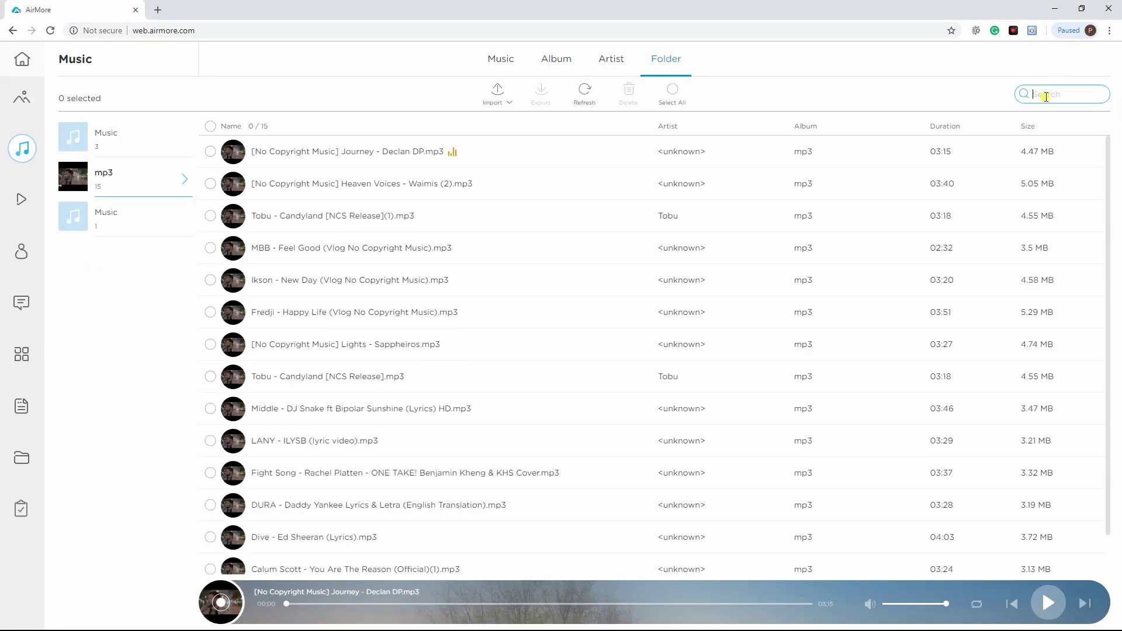
text(you are)
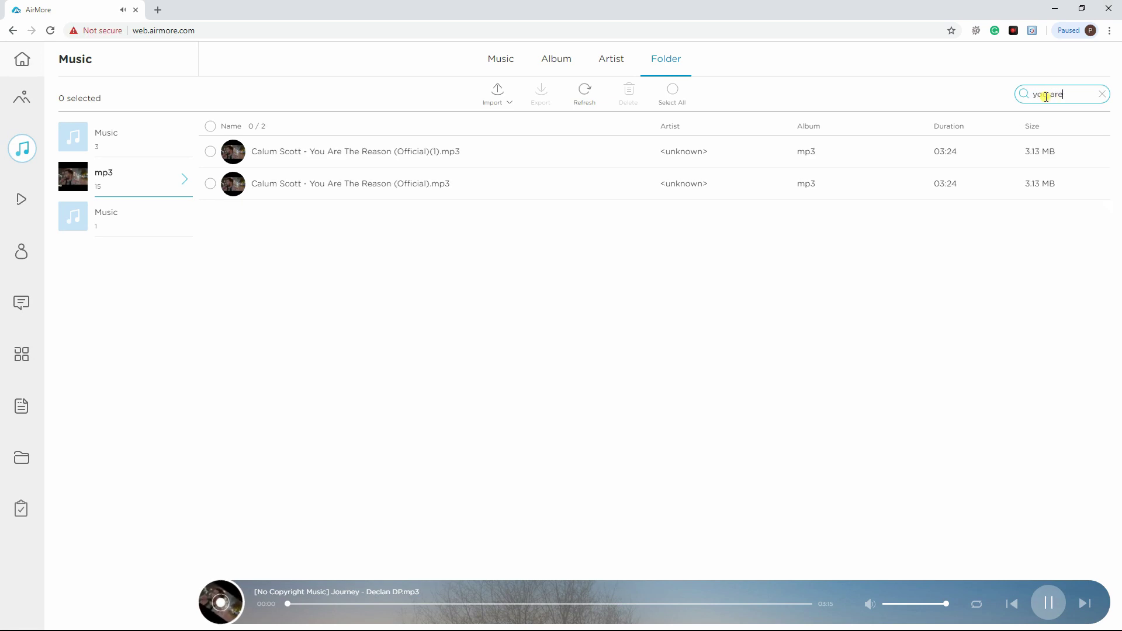